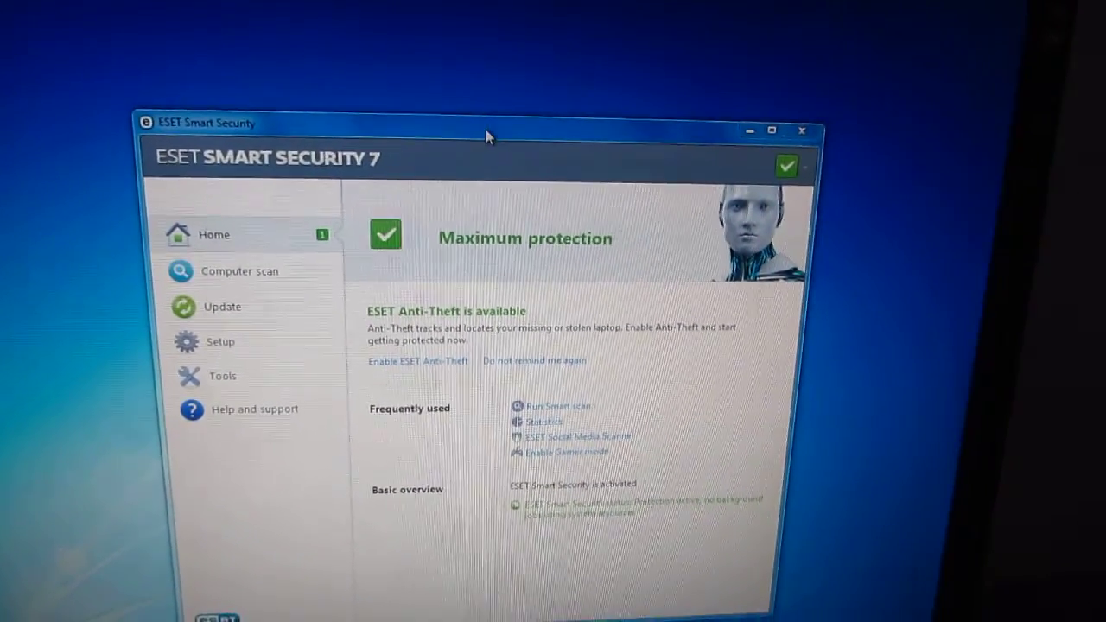
Move the ESET window higher, then put it away to show the desktop
drag(488, 137, 485, 99)
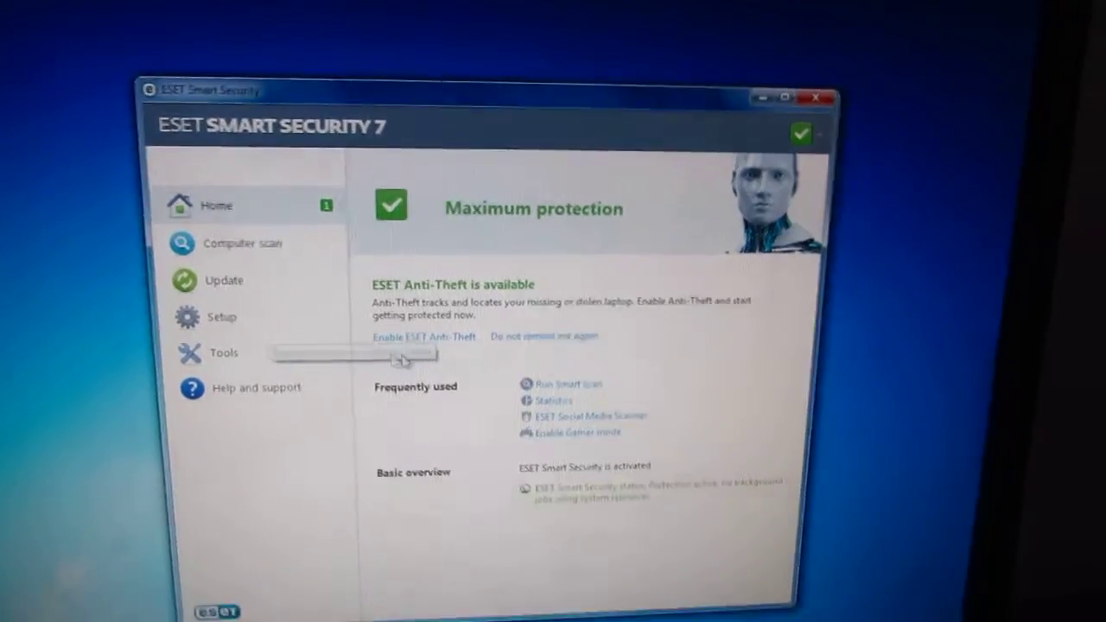
click(778, 109)
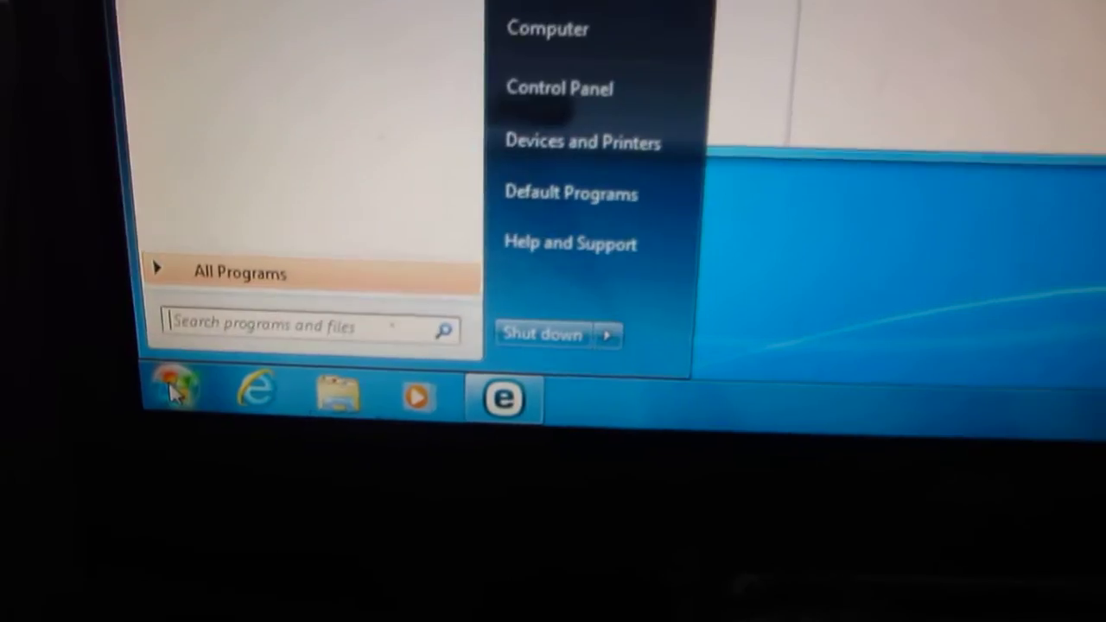
text(ese)
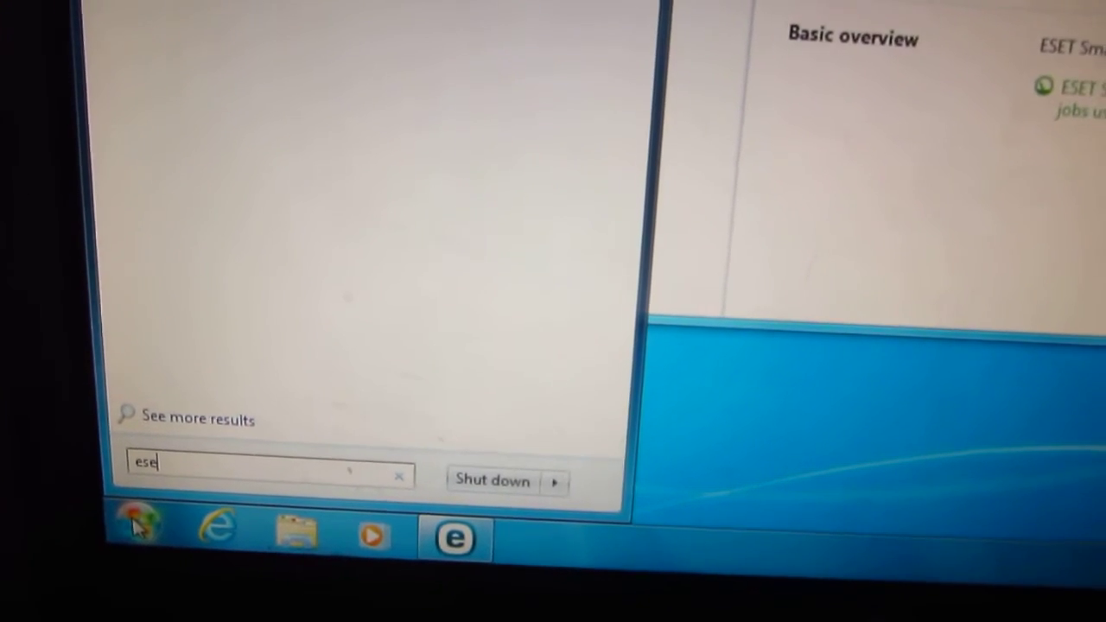
text(t)
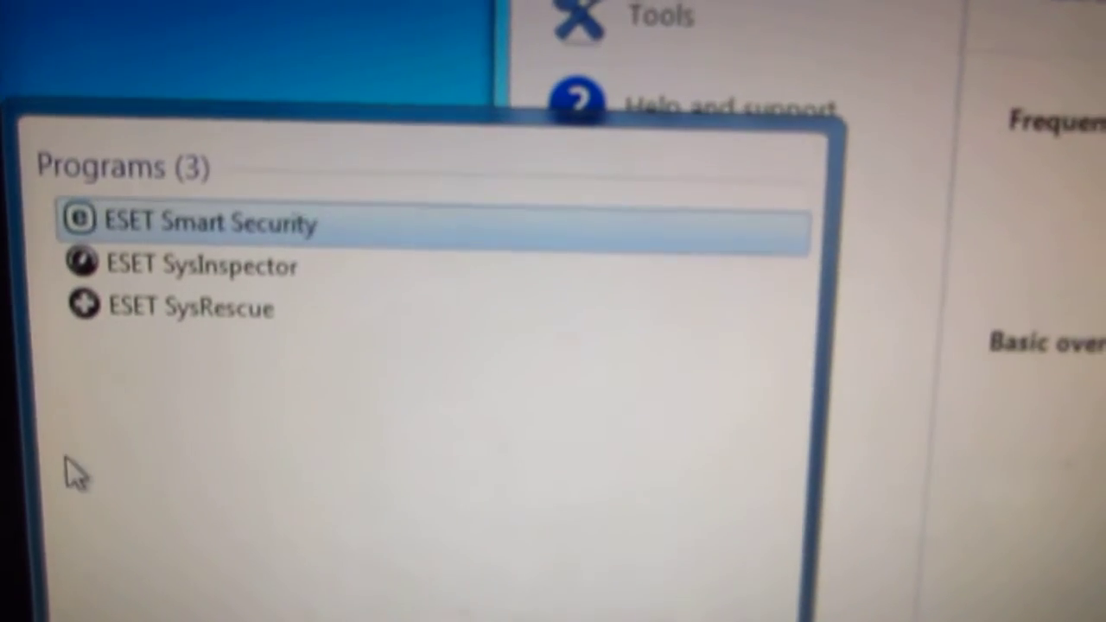
Launch ESET Smart Security from the Start menu search results for 'ese'
click(260, 275)
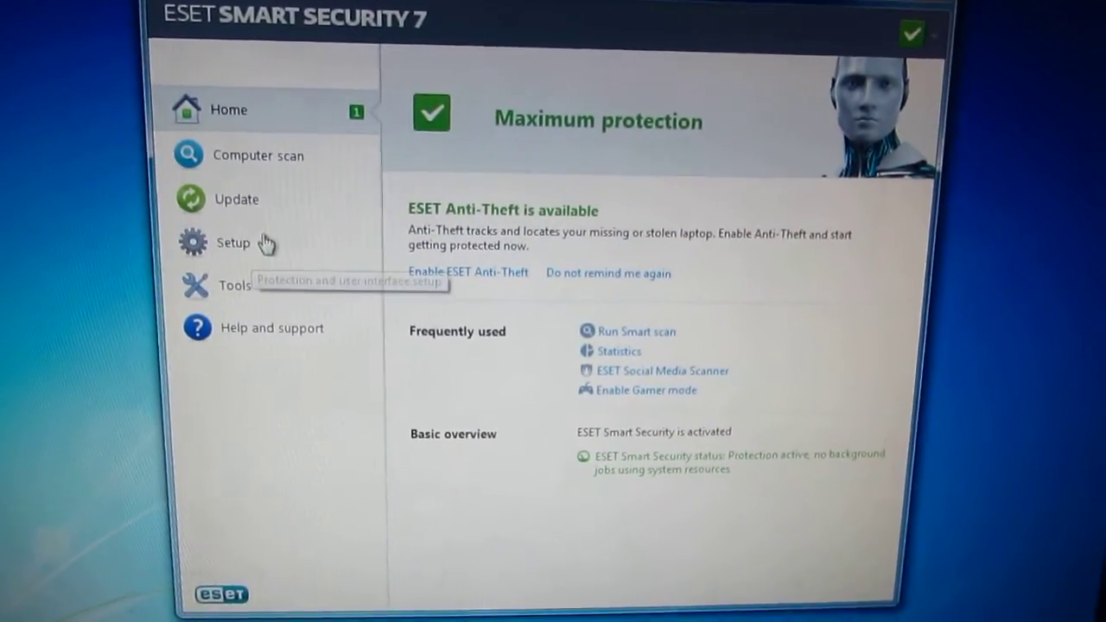
Go from the Setup page into the Advanced setup window
click(259, 244)
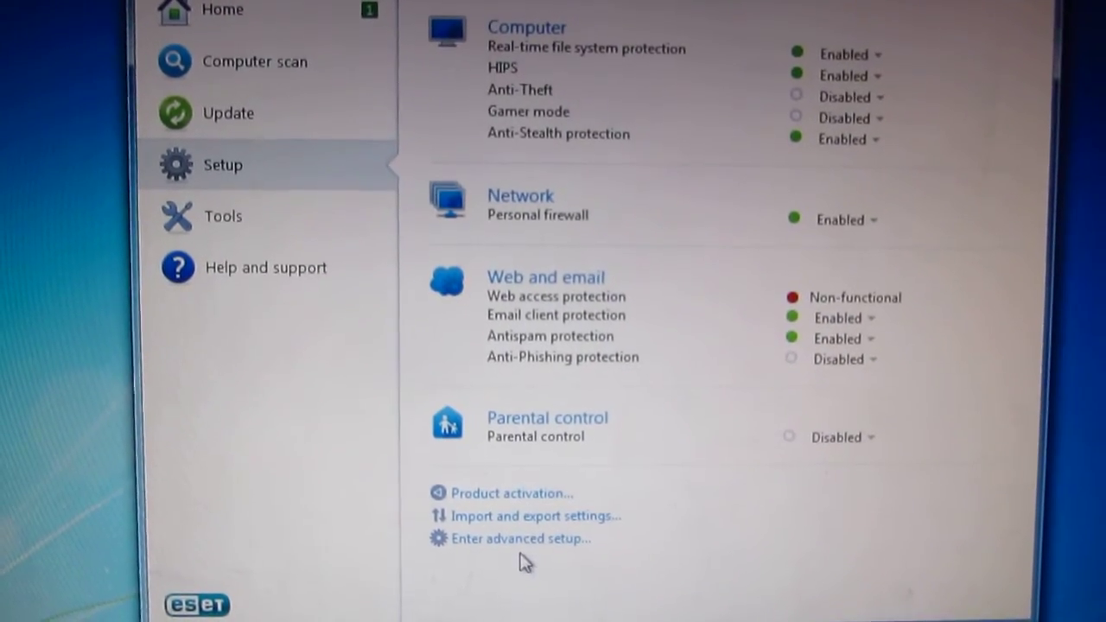
click(521, 538)
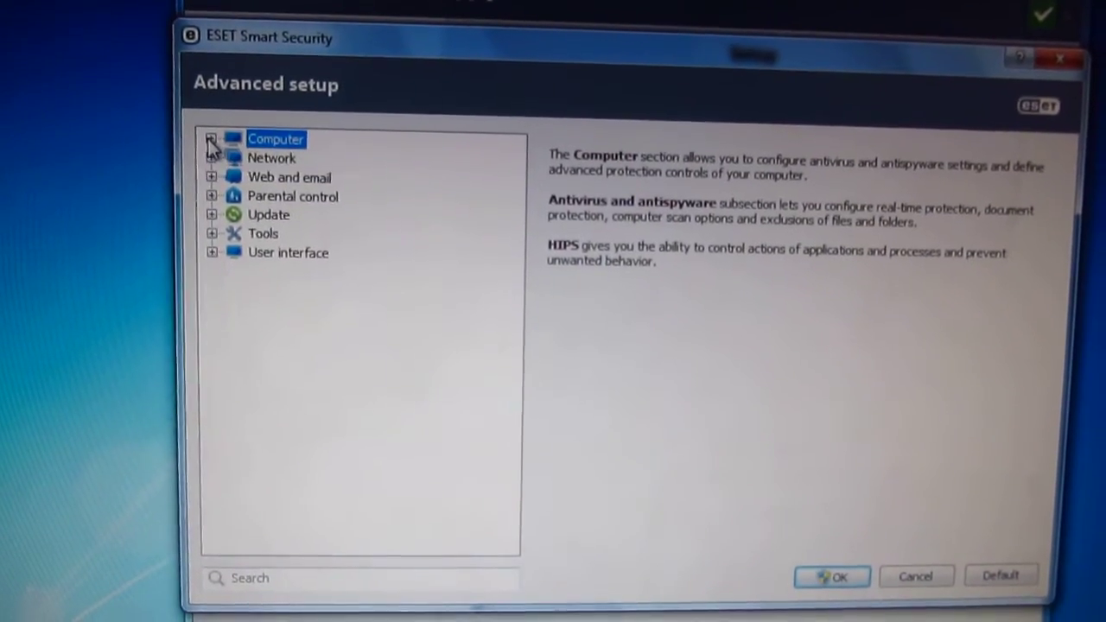
Reach Computer > Antivirus and antispyware > Exclusions and start adding a new exclusion
click(211, 139)
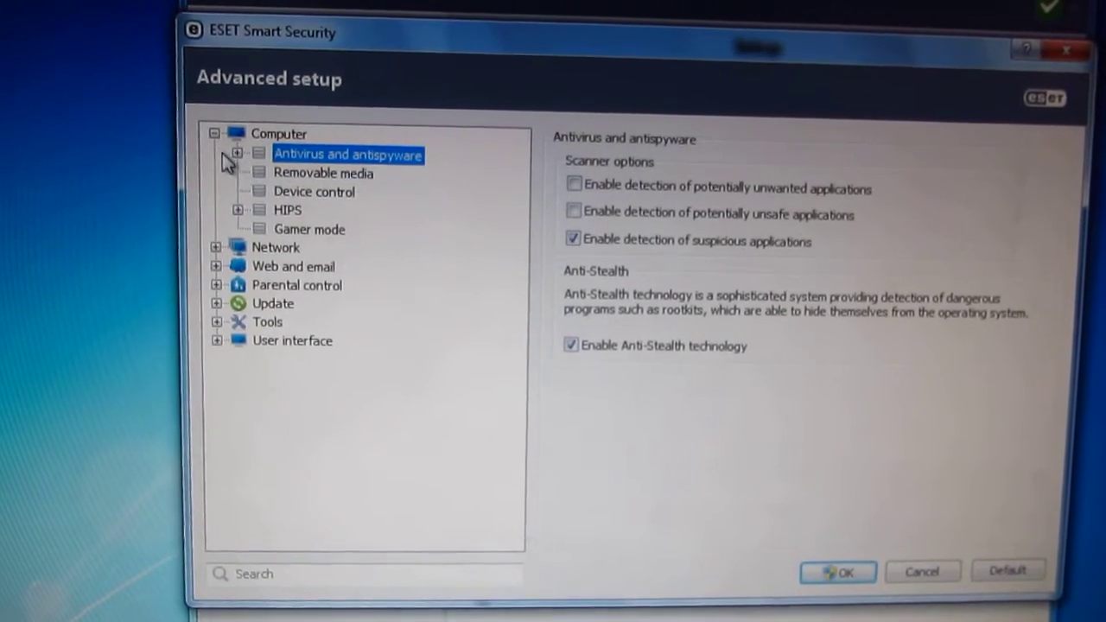
click(233, 153)
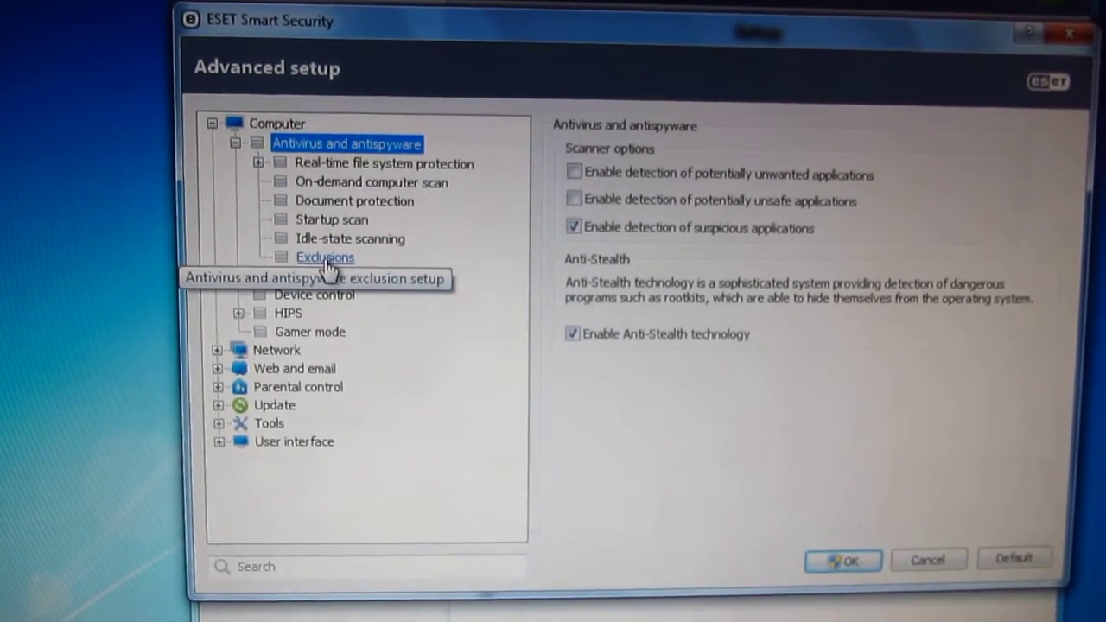
click(329, 260)
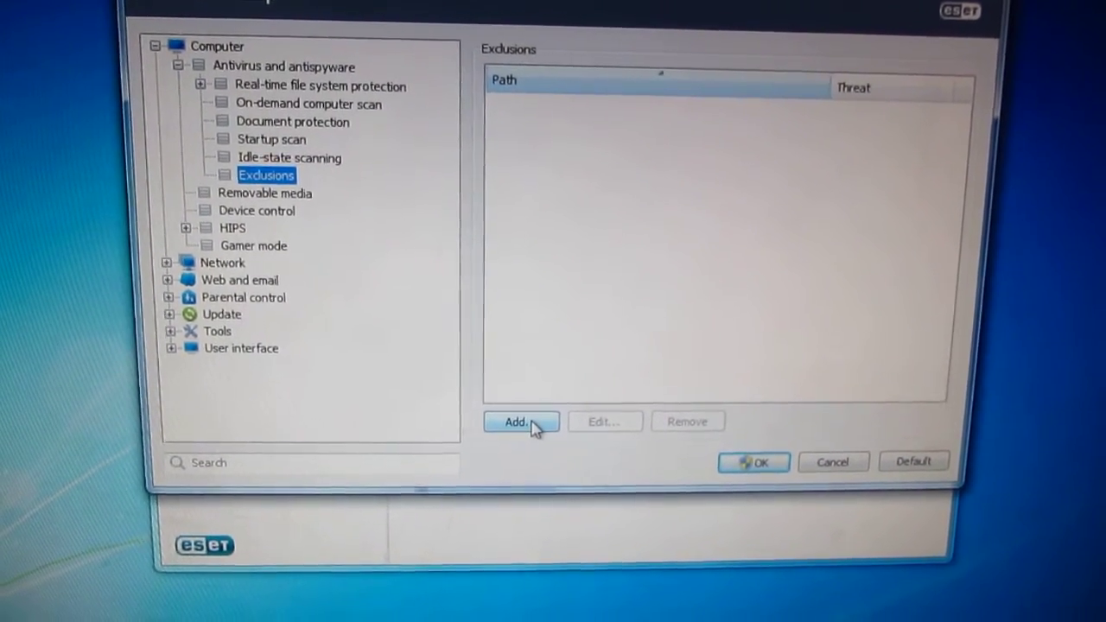
click(521, 428)
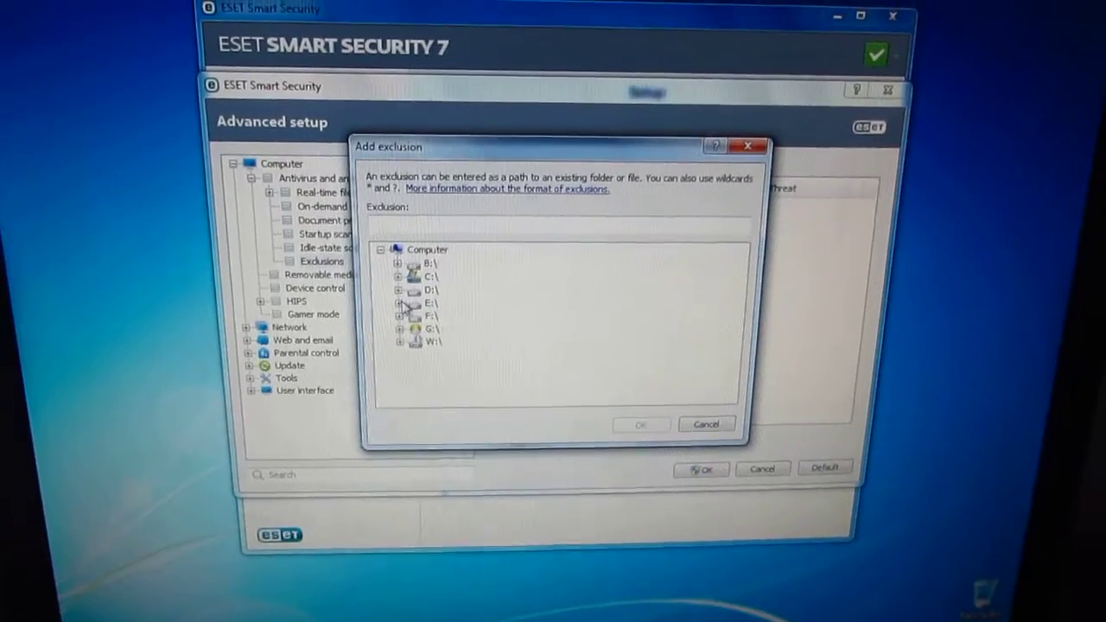
scroll(519, 346, down, 3)
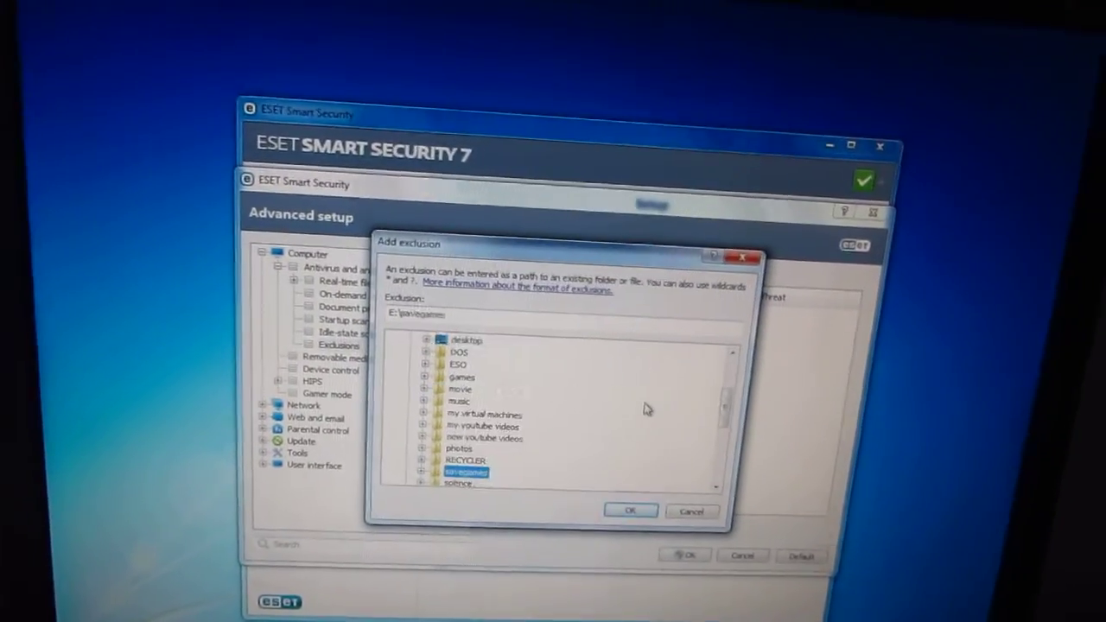
Add the folder E:\software\CHEAT\*.* as a scan exclusion
click(441, 398)
key(Up)
key(Right)
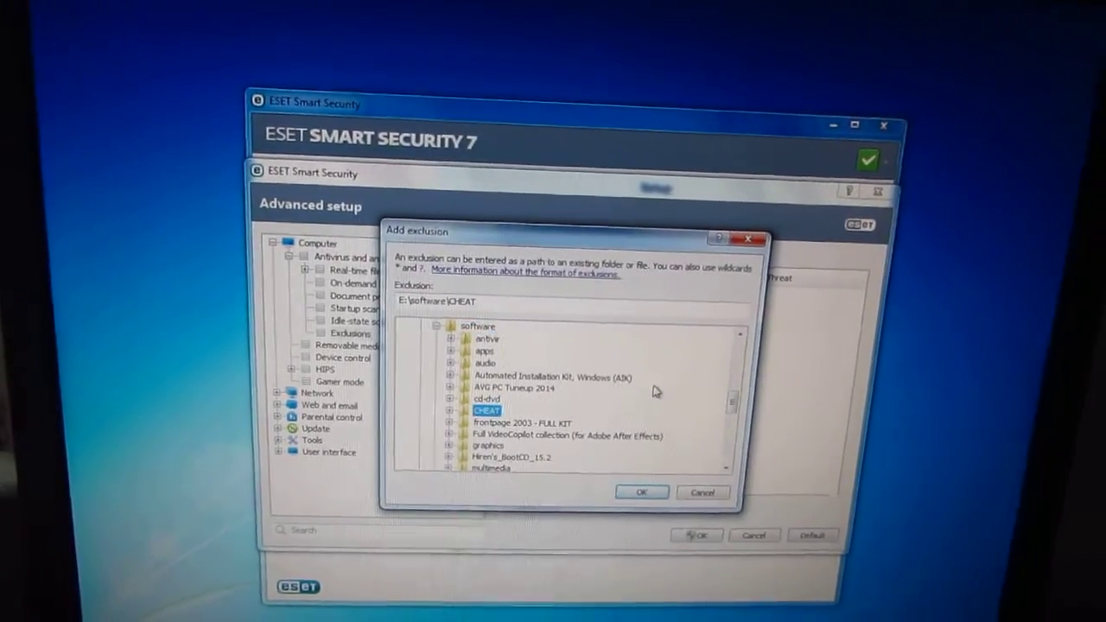
key(Return)
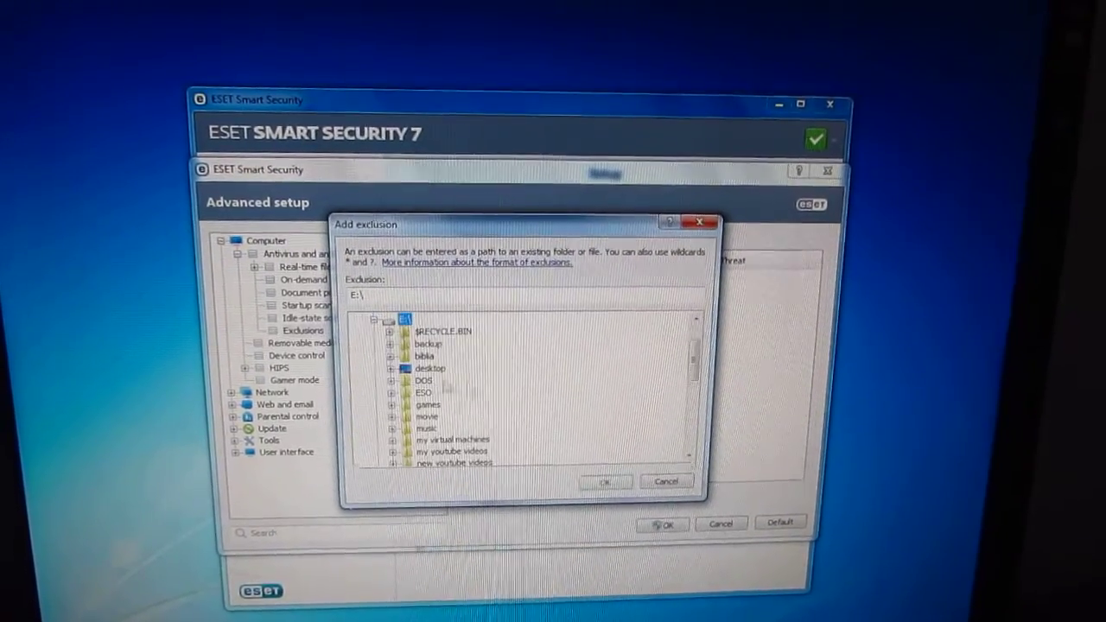
text(so)
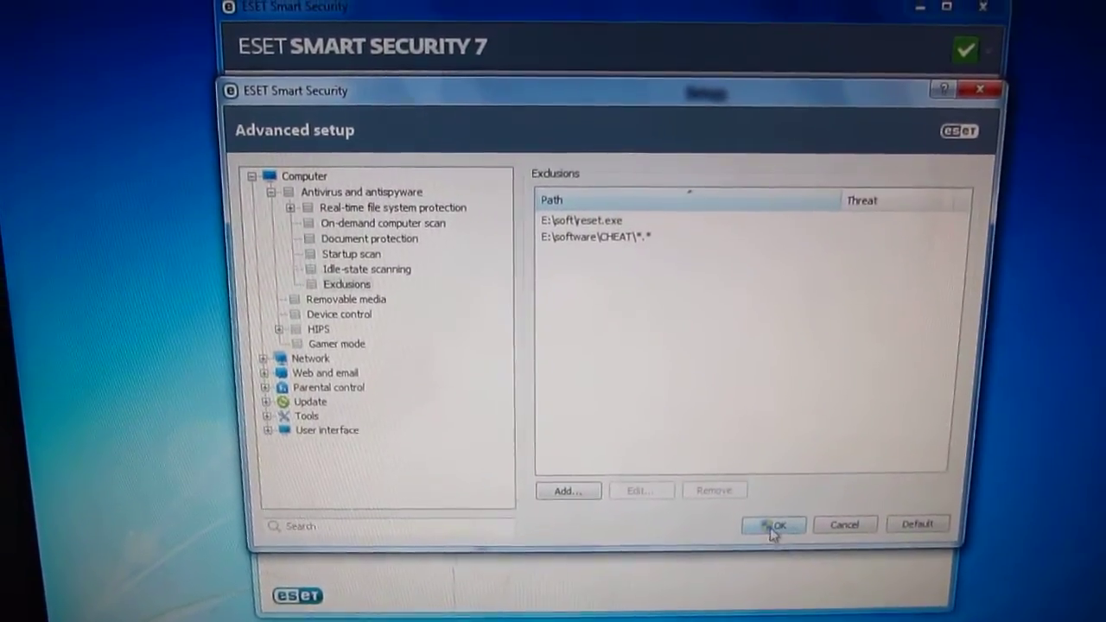
Save the exclusions with OK and close the ESET Smart Security window
click(759, 488)
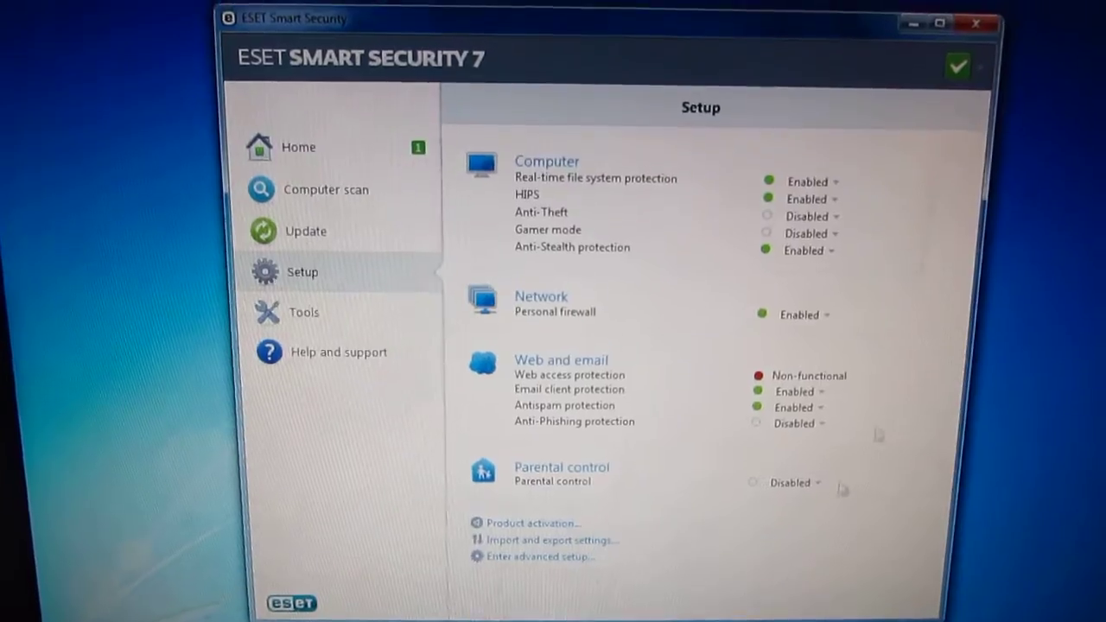
click(978, 48)
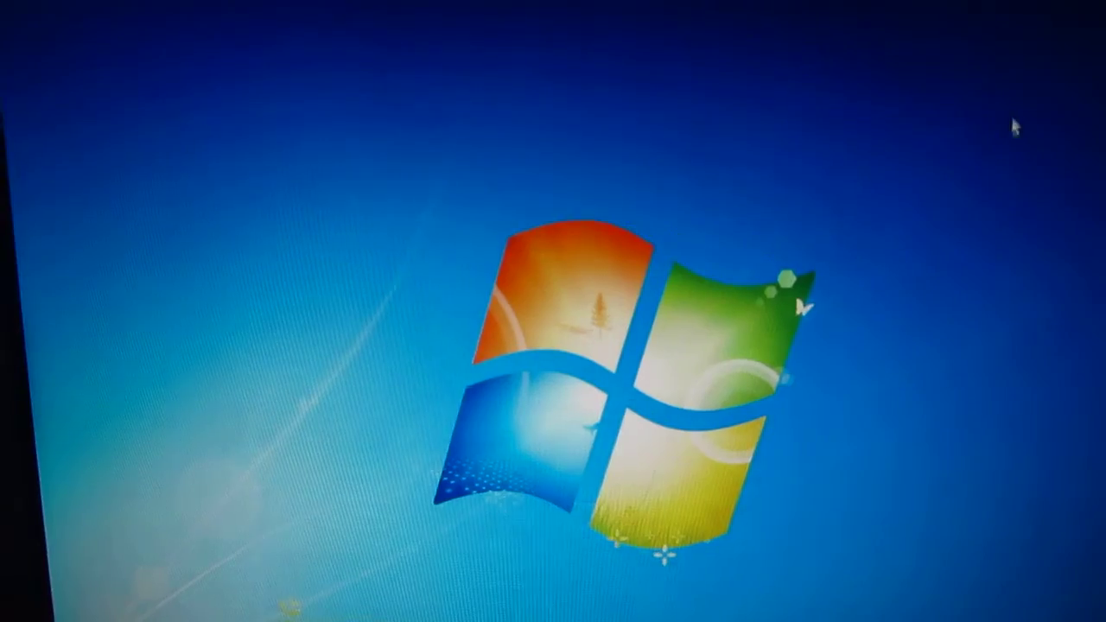